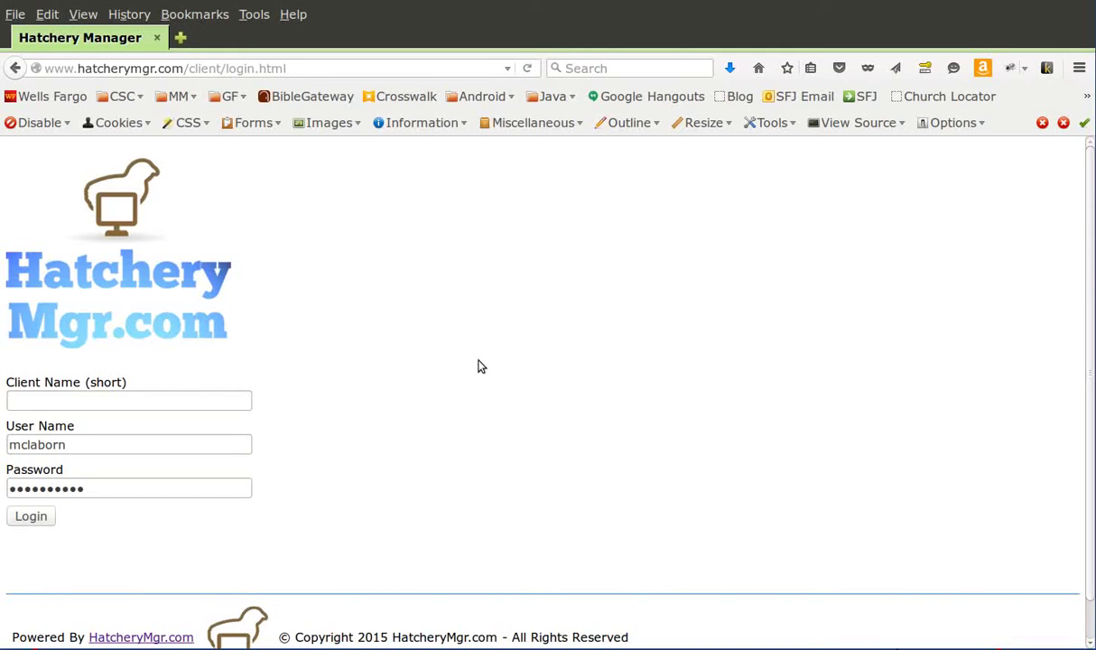
# Log in to HatcheryMgr.com as client 'demo' using the autofilled credentials
pyautogui.click(235, 406)
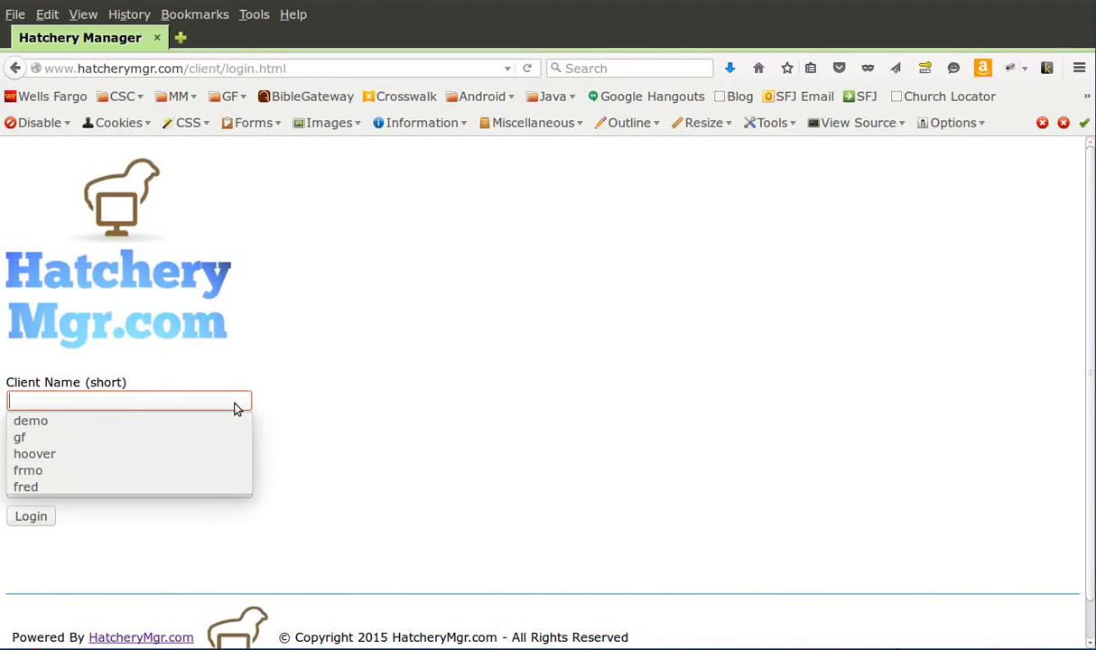
pyautogui.write('demo')
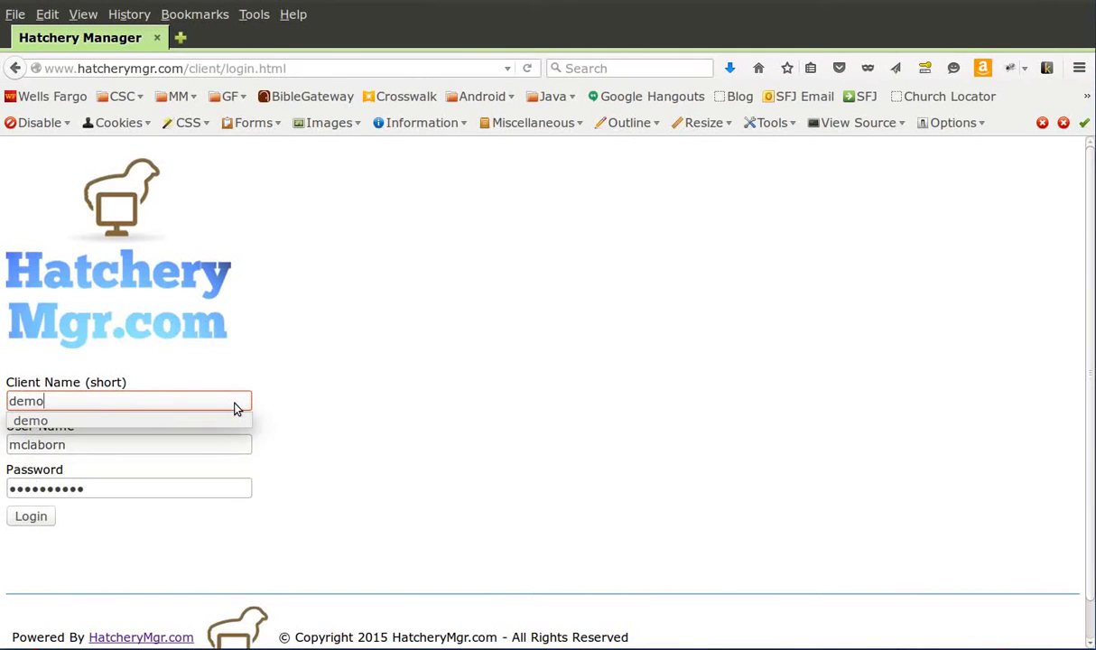
pyautogui.press('Tab')
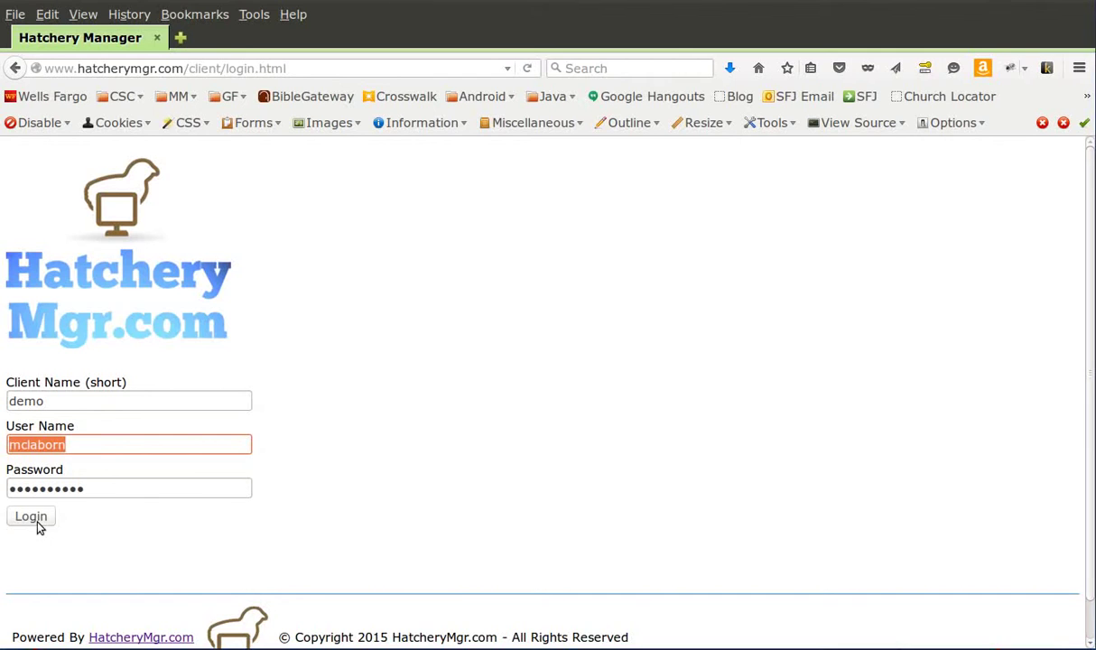
pyautogui.click(36, 524)
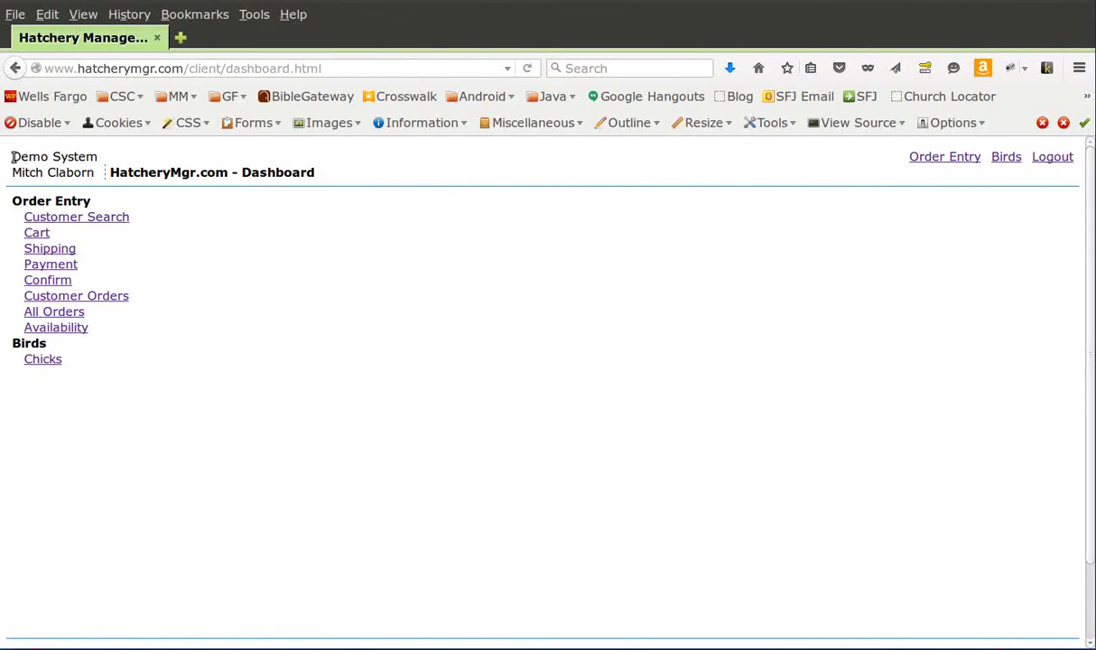
pyautogui.moveTo(13, 156); pyautogui.dragTo(109, 163)
pyautogui.click(109, 163)
pyautogui.moveTo(12, 172); pyautogui.dragTo(332, 183)
pyautogui.click(334, 183)
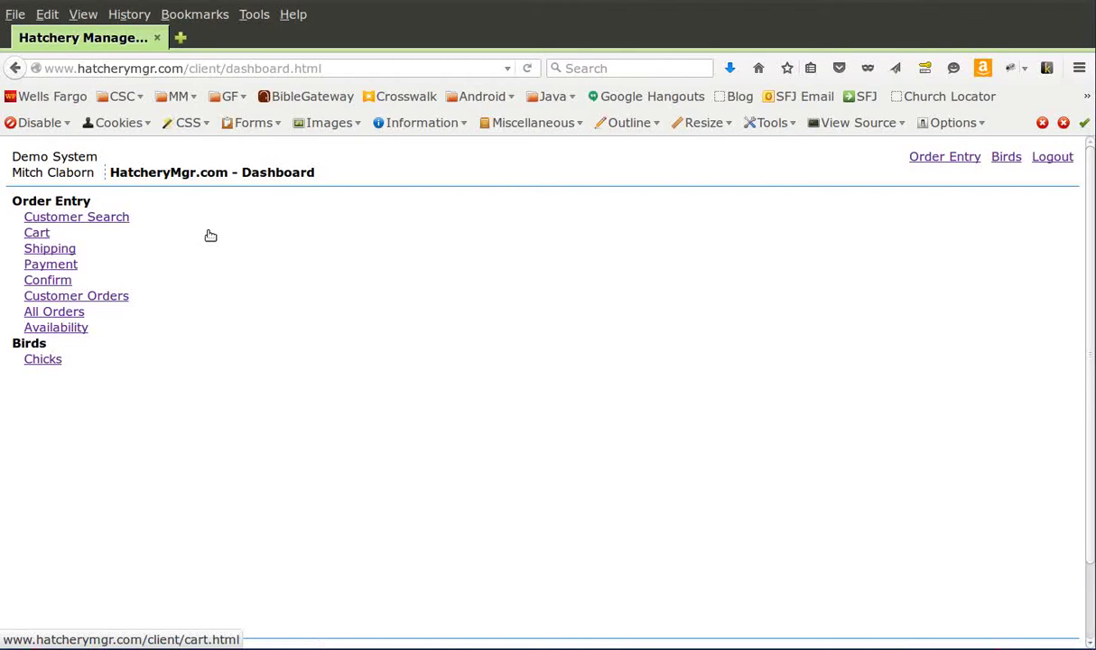
# Search customers by last name 'smi' and select John Smith's record
pyautogui.click(120, 217)
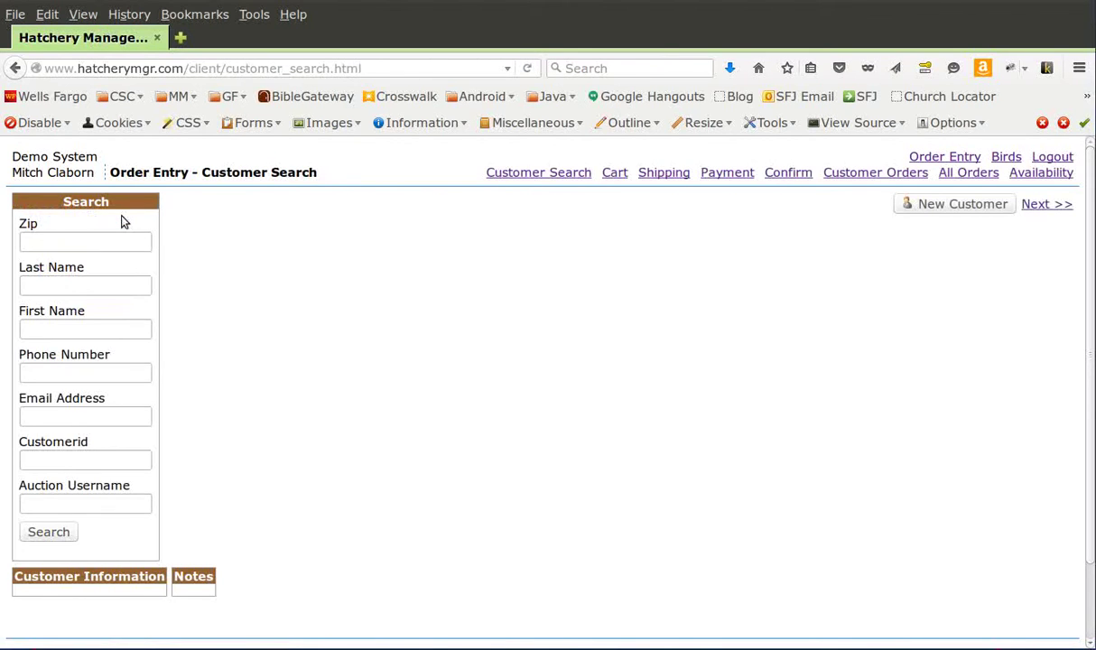
pyautogui.click(123, 284)
pyautogui.write('smi')
pyautogui.press('Return')
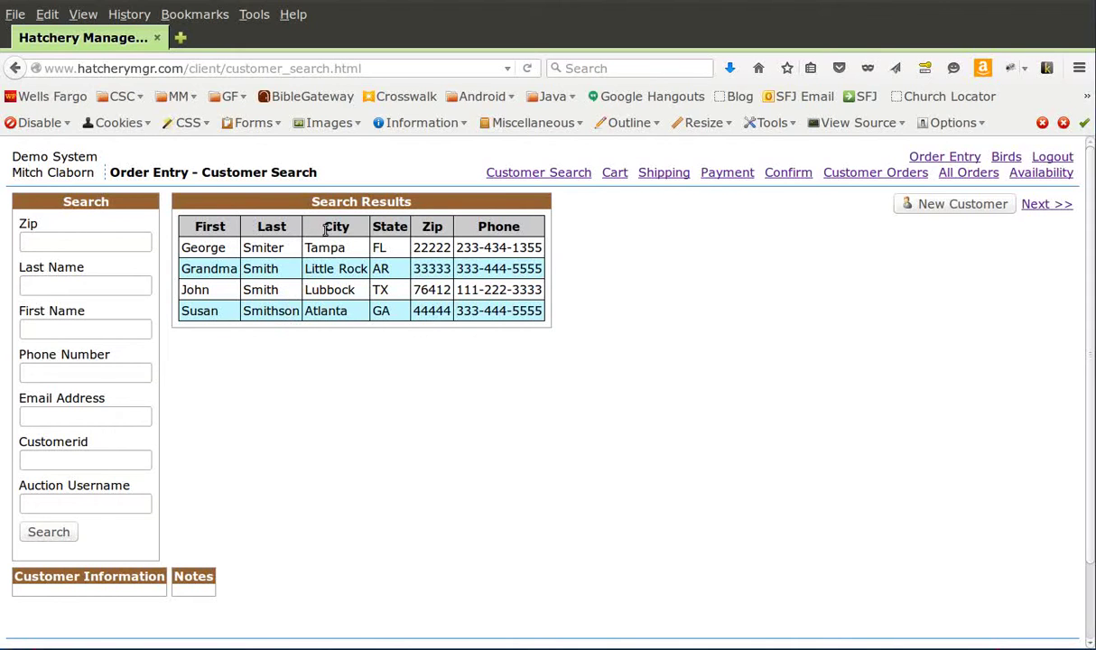
pyautogui.click(228, 293)
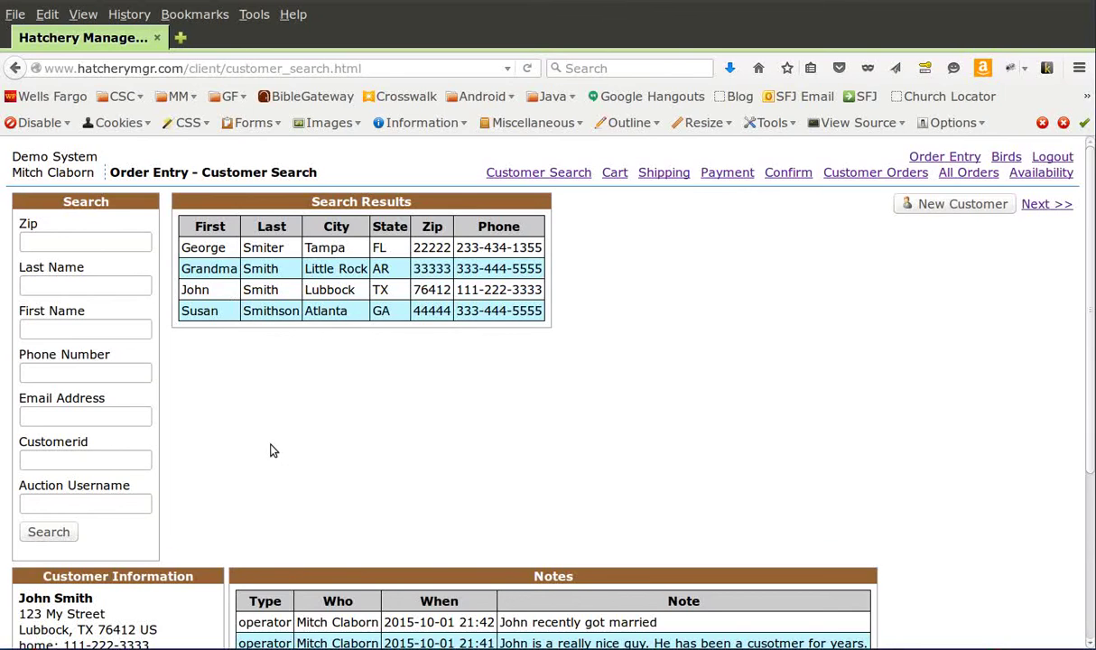
pyautogui.scroll(-3, 274, 450)
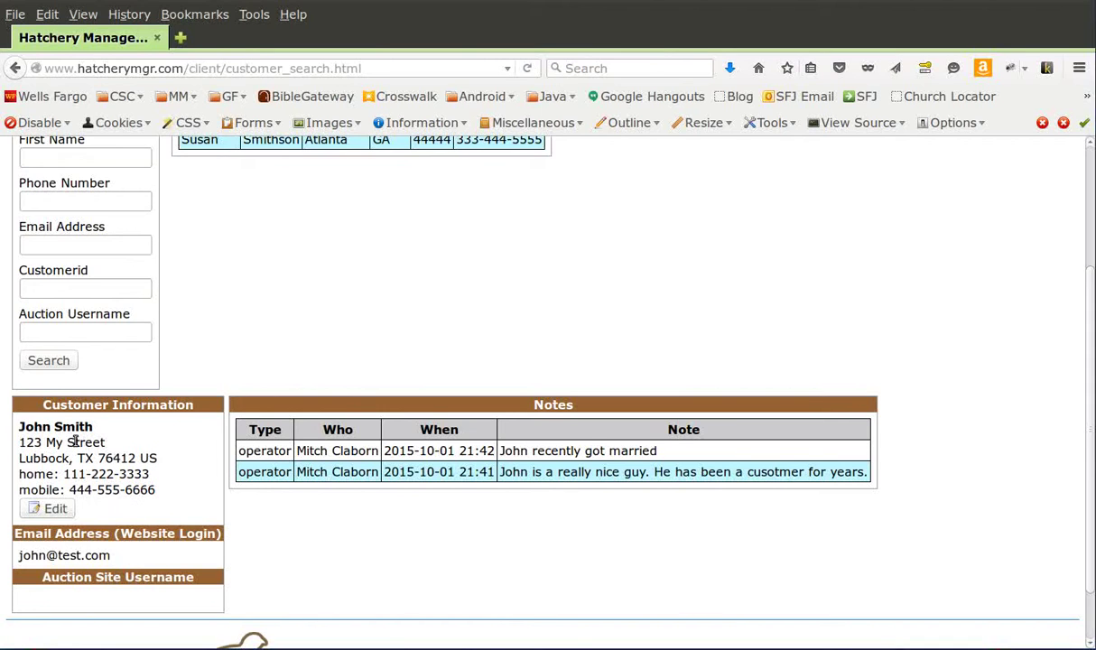
# Add 'Apt b' as John Smith's second address line and save the address
pyautogui.click(55, 510)
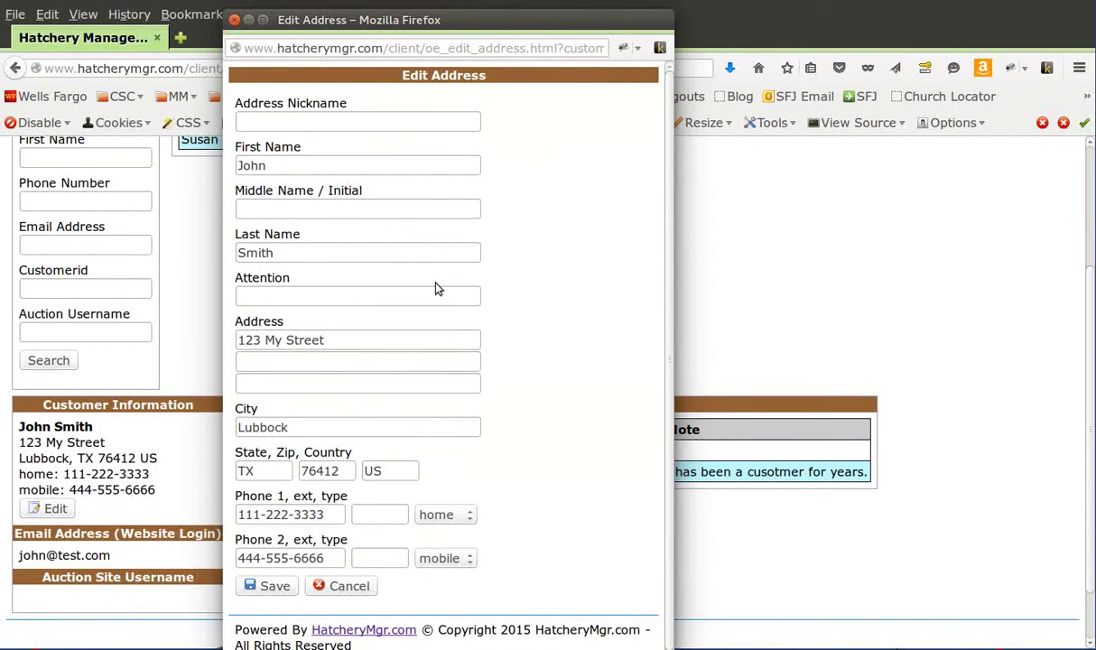
pyautogui.click(333, 364)
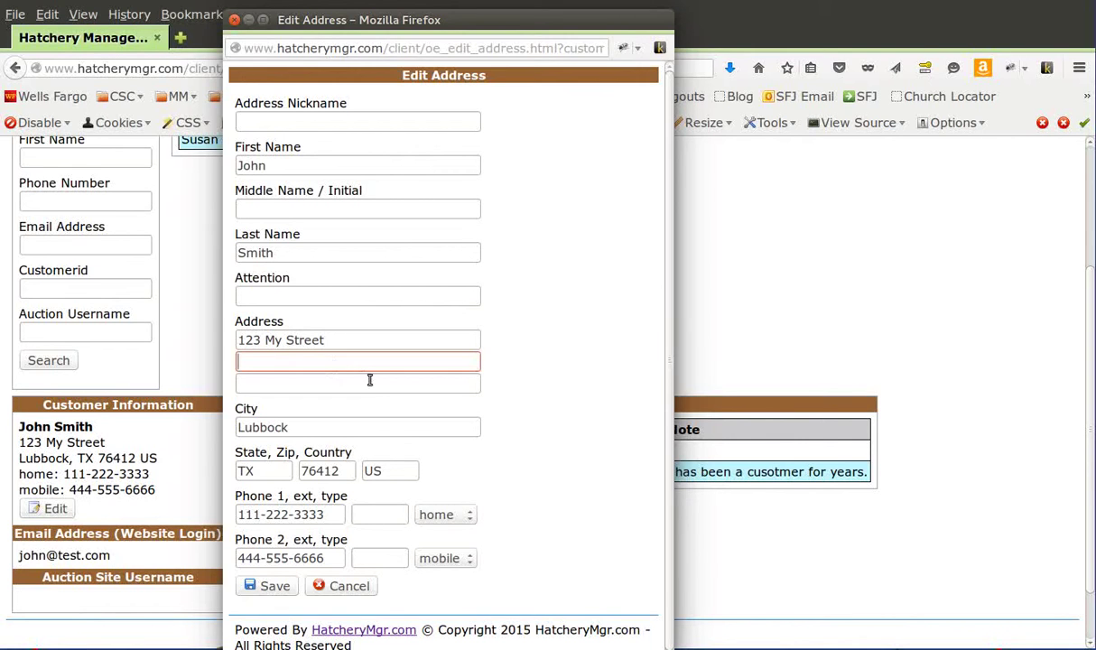
pyautogui.write('Apt')
pyautogui.press('Down')
pyautogui.press('Tab')
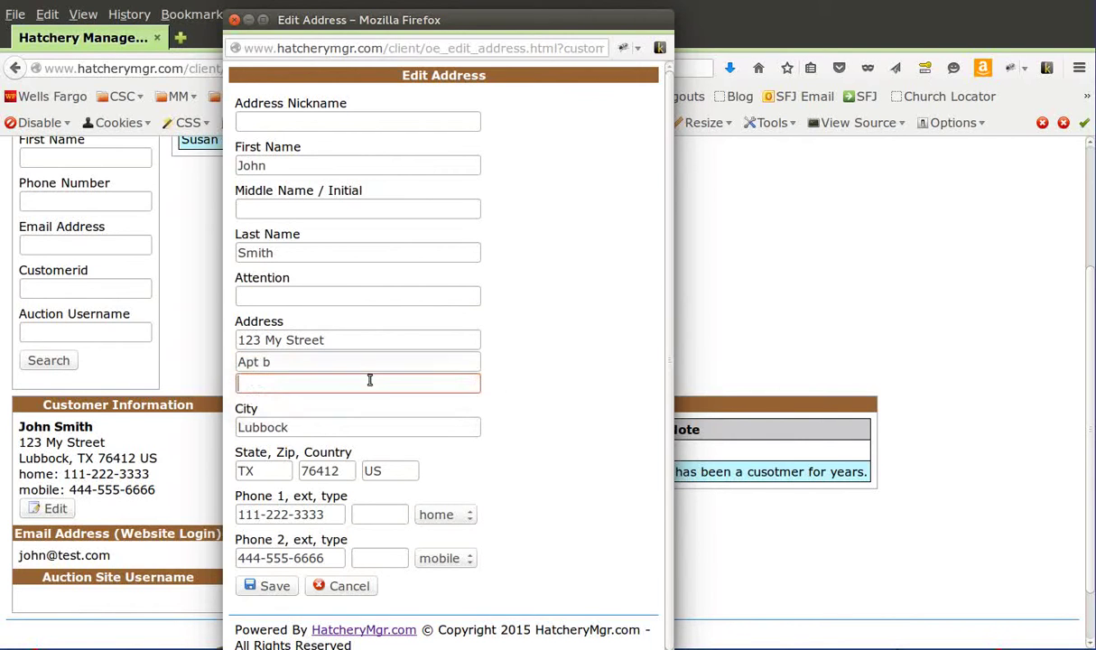
pyautogui.click(262, 586)
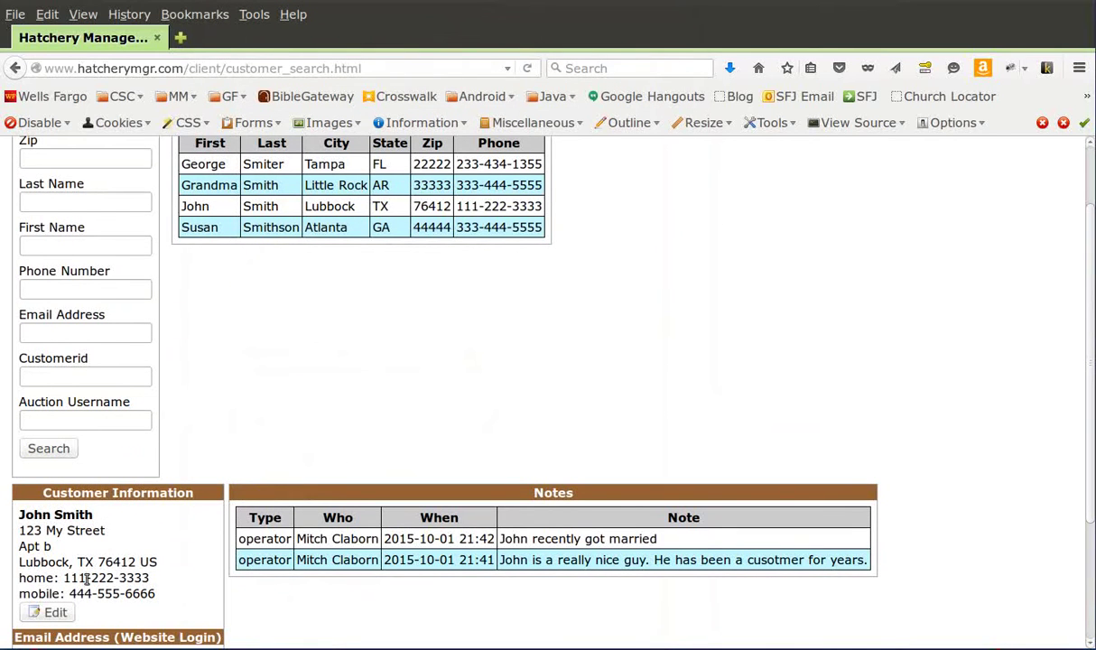
pyautogui.scroll(-3, 101, 554)
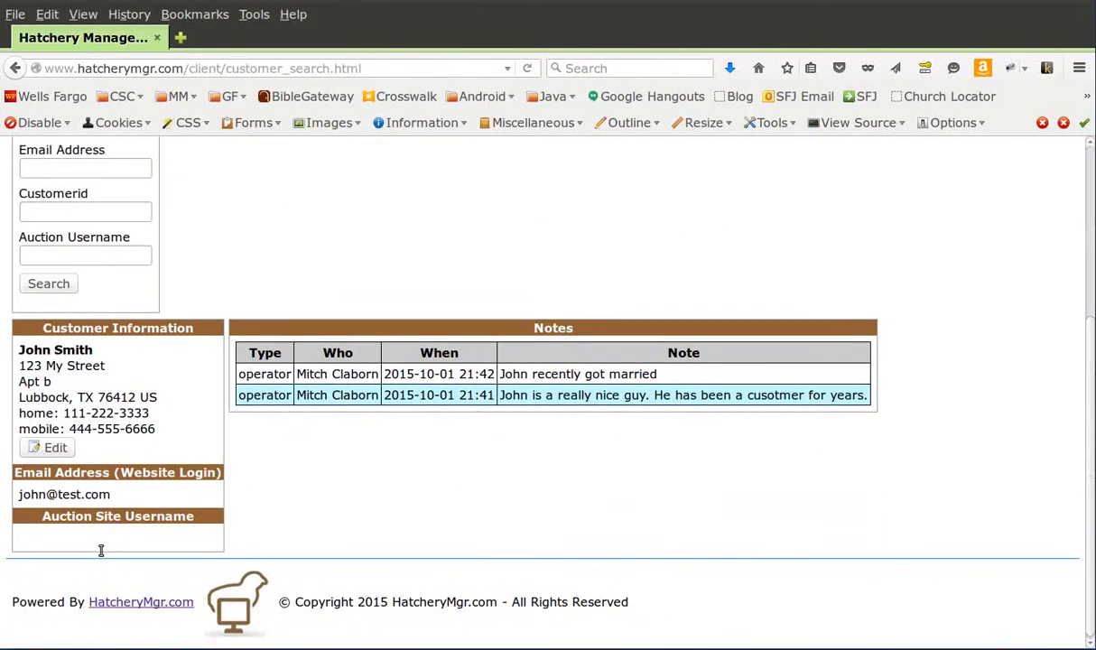
pyautogui.scroll(4, 101, 554)
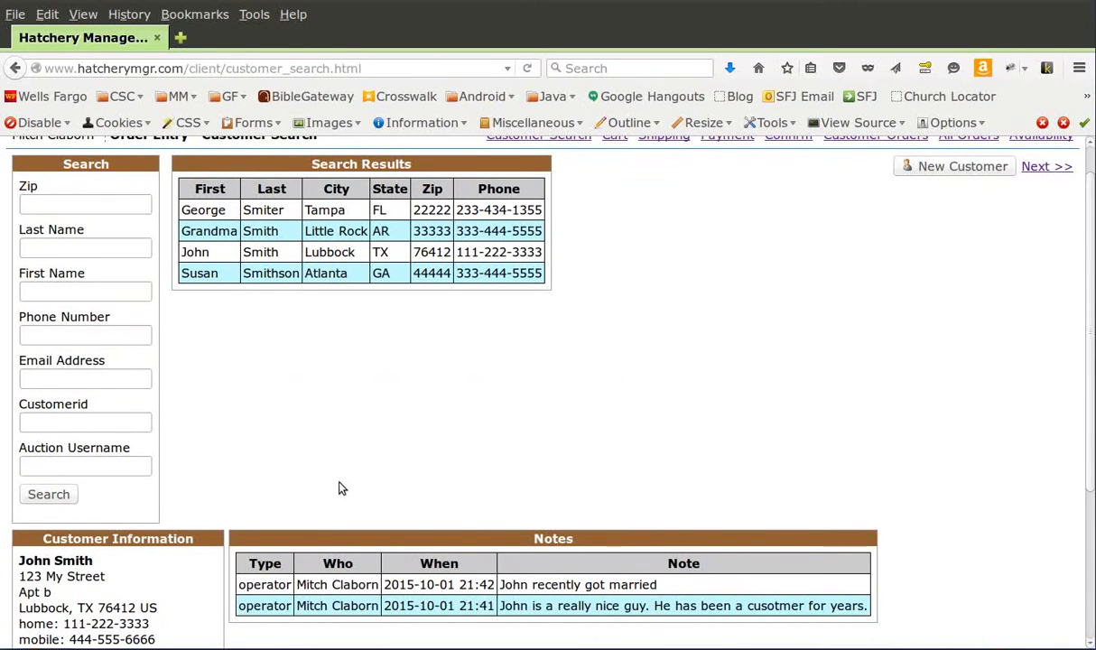
pyautogui.scroll(1, 341, 488)
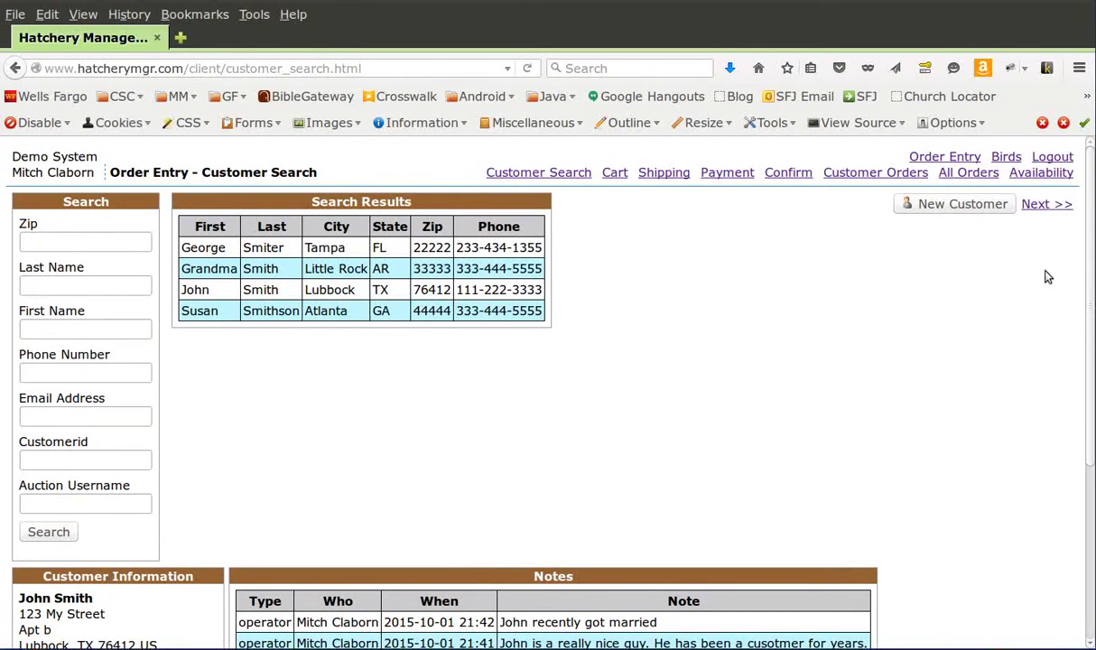
# Go to the order cart and point out customer number 785
pyautogui.click(1044, 206)
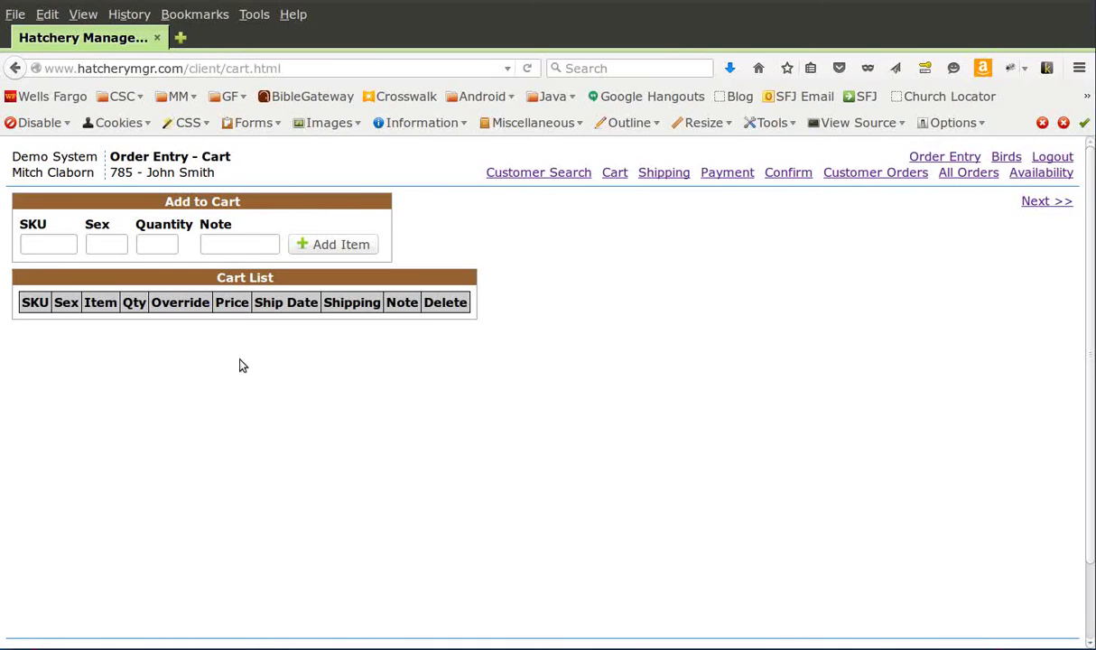
pyautogui.doubleClick(115, 173)
pyautogui.click(233, 175)
# Add 5 Barred Rock Male chicks (SKU bar, sex c) to the cart
pyautogui.click(60, 242)
pyautogui.write('bar')
pyautogui.press('Tab')
pyautogui.write('c')
pyautogui.press('Tab')
pyautogui.write('5')
pyautogui.press('Tab')
pyautogui.press('Tab')
pyautogui.press('Return')
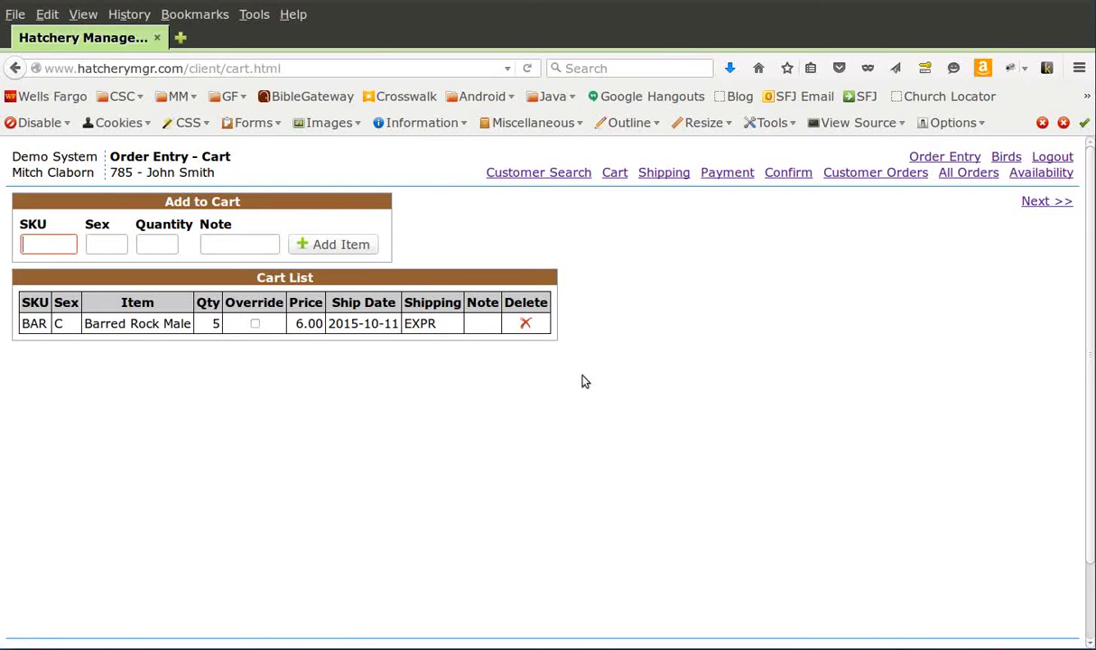
# Delete the 5-chick line and re-add 12 Barred Rock chicks (bar, c) with note 'my ntoe'
pyautogui.click(526, 325)
pyautogui.write('bar')
pyautogui.press('Tab')
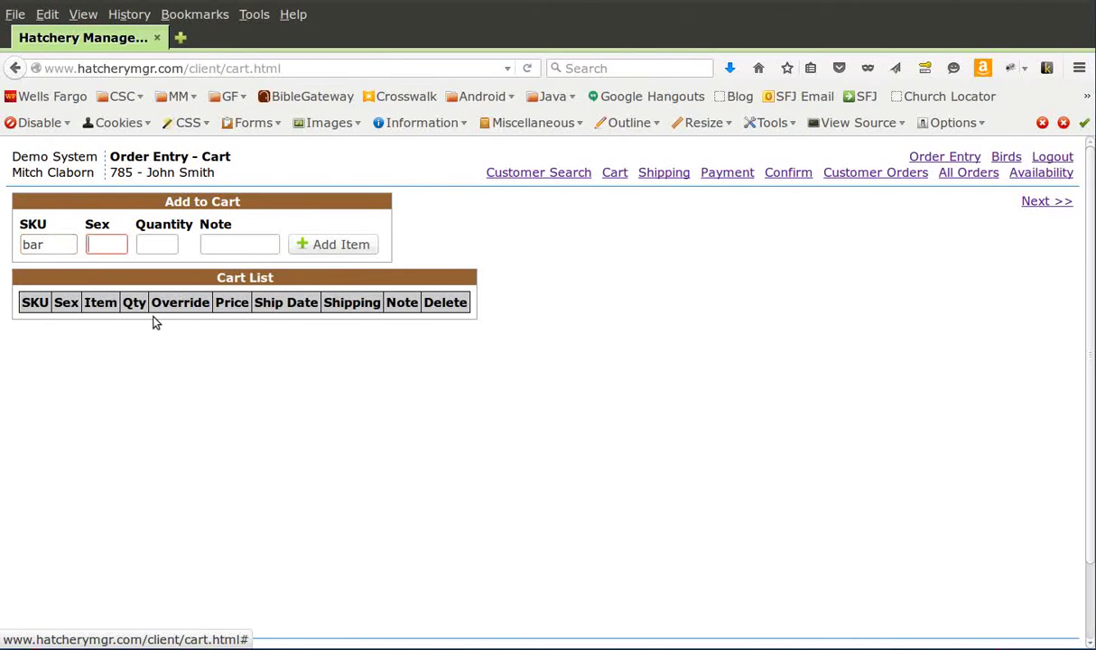
pyautogui.write('c')
pyautogui.press('Tab')
pyautogui.write('12')
pyautogui.press('Tab')
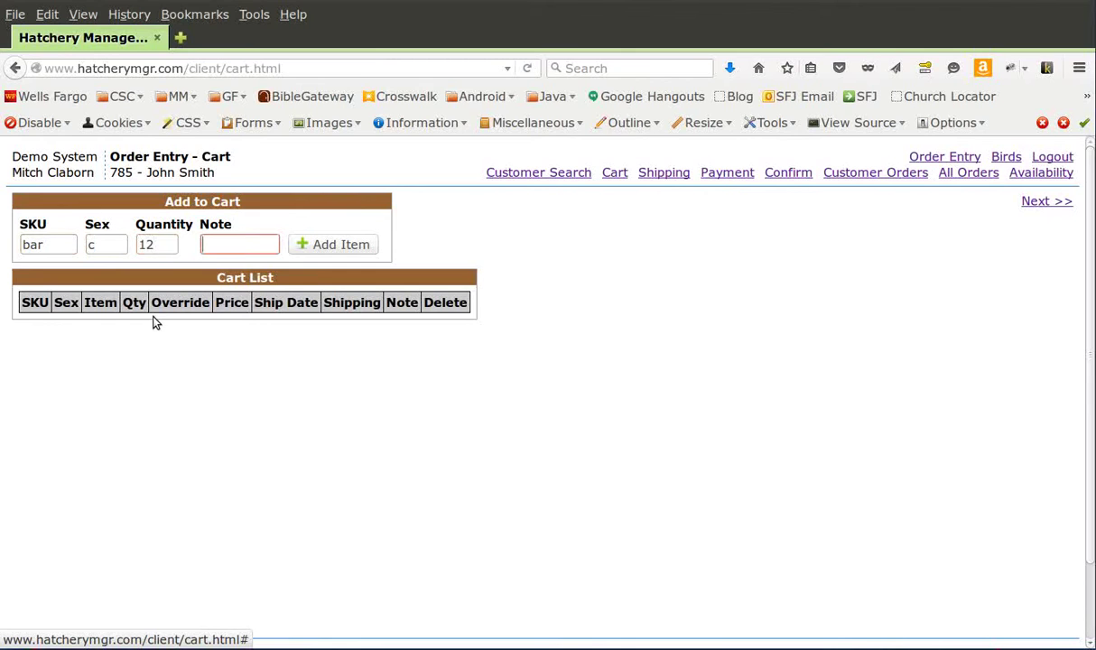
pyautogui.write('my')
pyautogui.write(' ntoe')
pyautogui.press('Return')
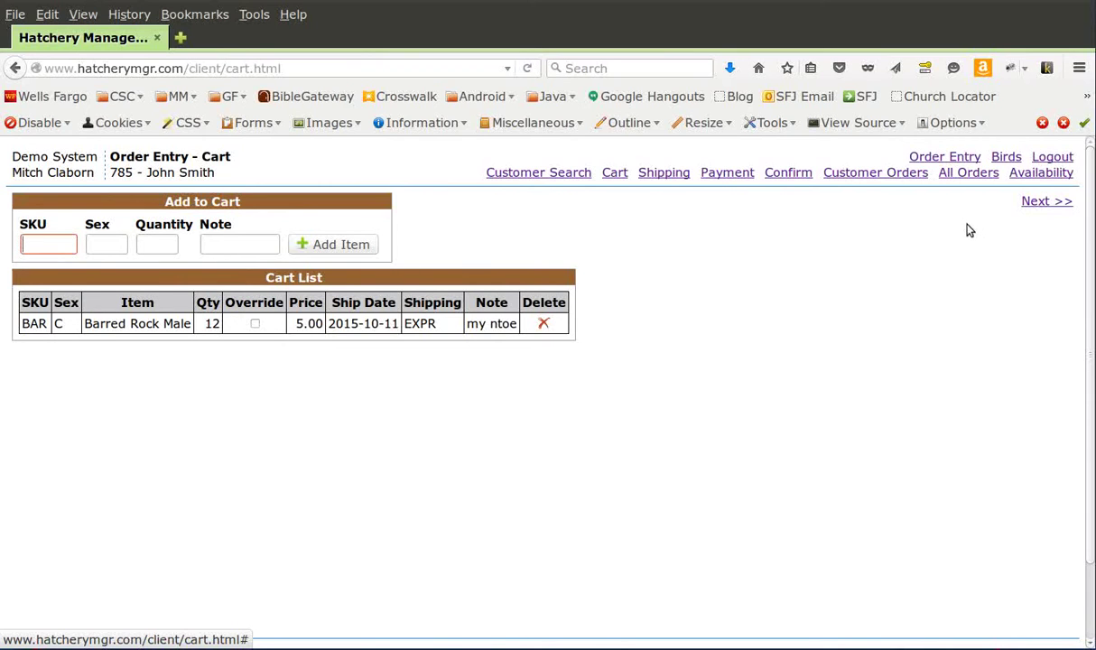
# Proceed to Shipping and cancel a new address, keeping Grandma Smith as ship-to
pyautogui.click(1045, 204)
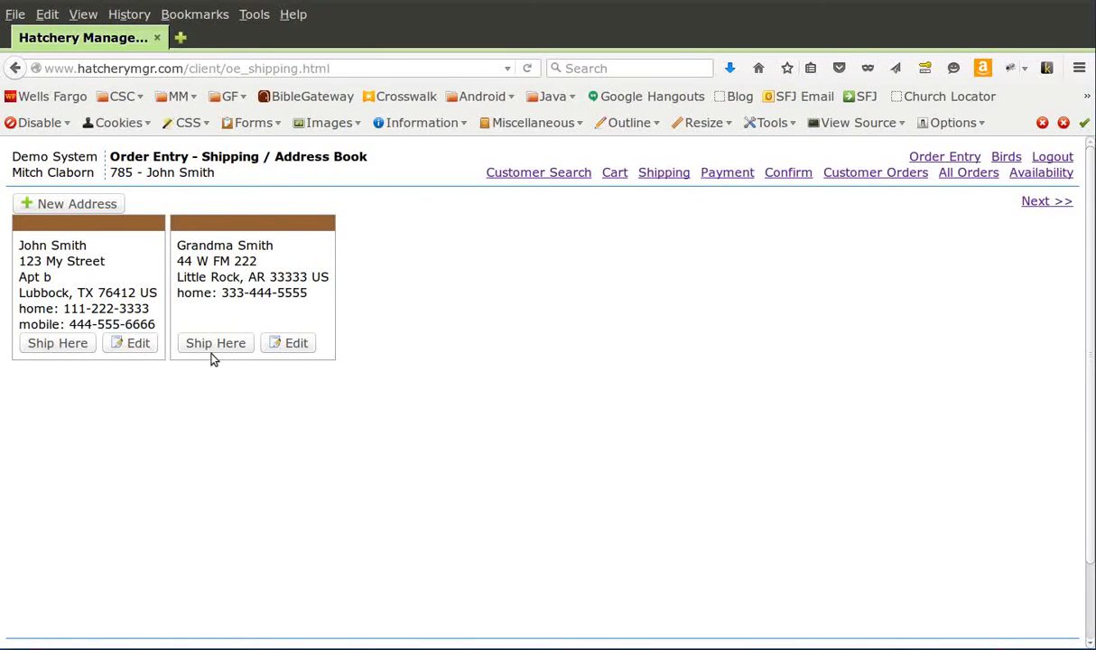
pyautogui.click(90, 204)
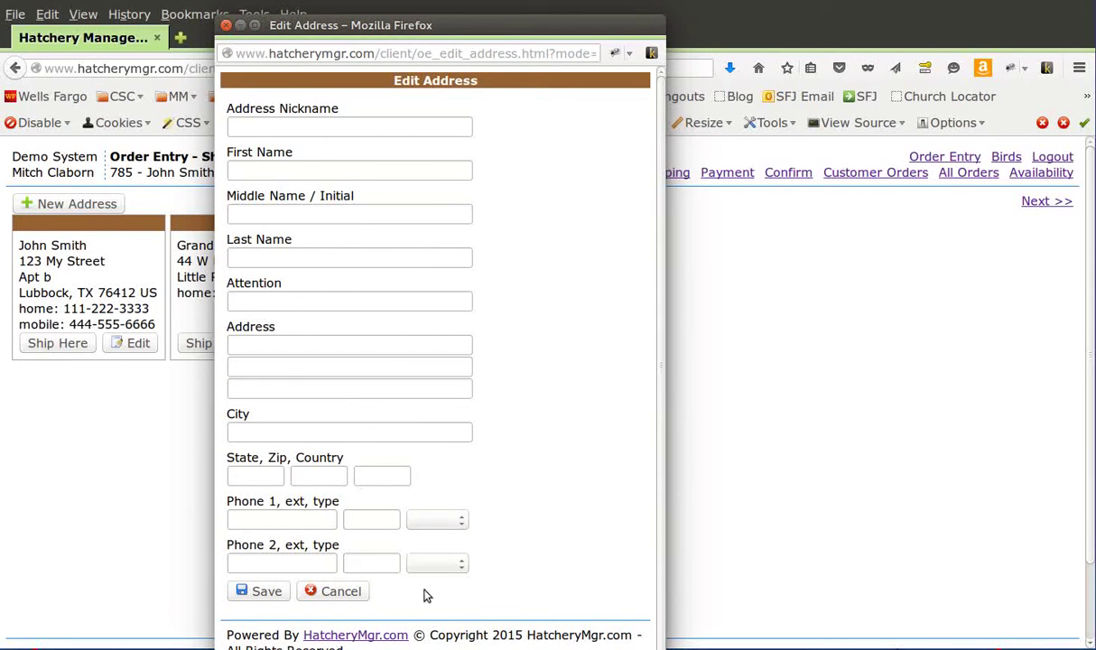
pyautogui.click(340, 592)
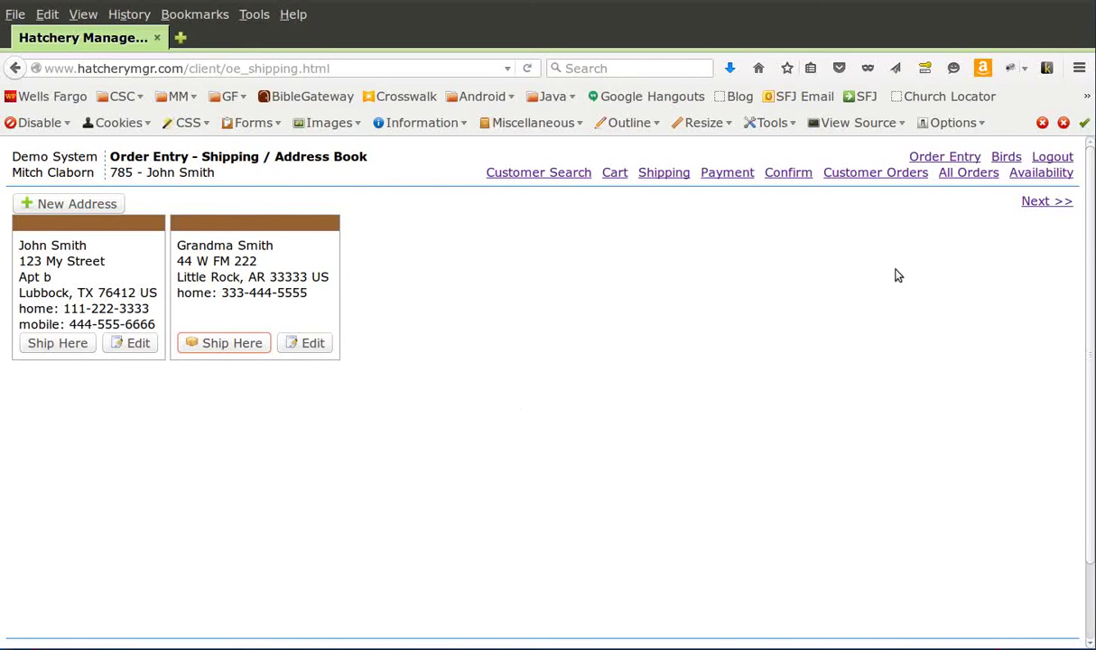
# Proceed to Payment, review the 35.00 shipping charge, and open the Add Payment form
pyautogui.click(1046, 201)
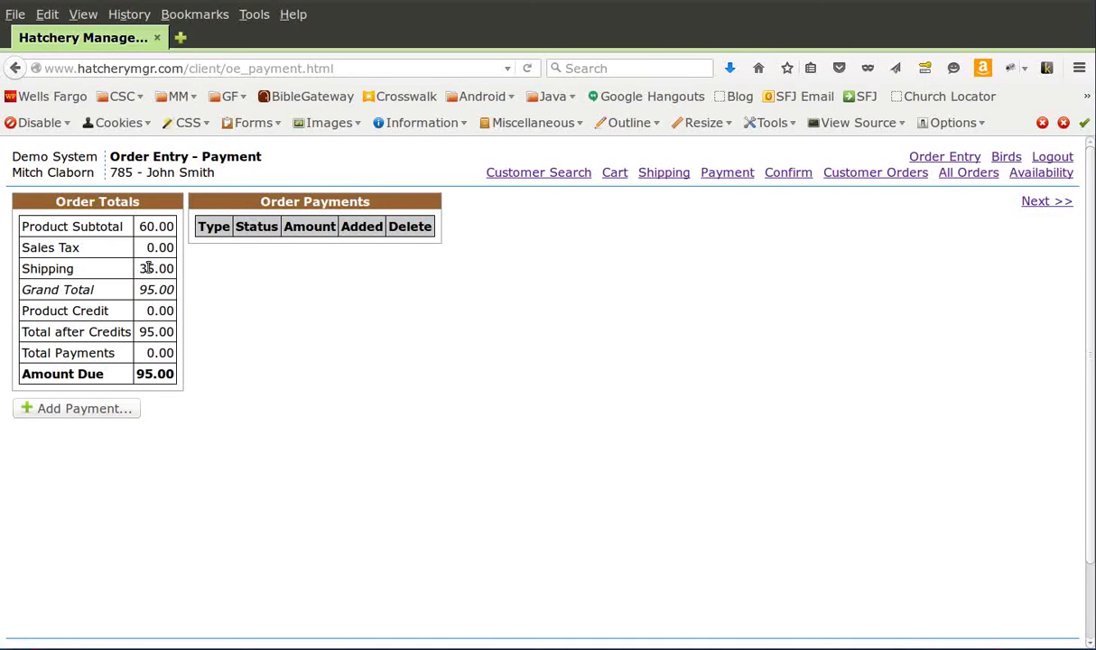
pyautogui.moveTo(140, 268); pyautogui.dragTo(176, 270)
pyautogui.click(155, 268)
pyautogui.click(97, 408)
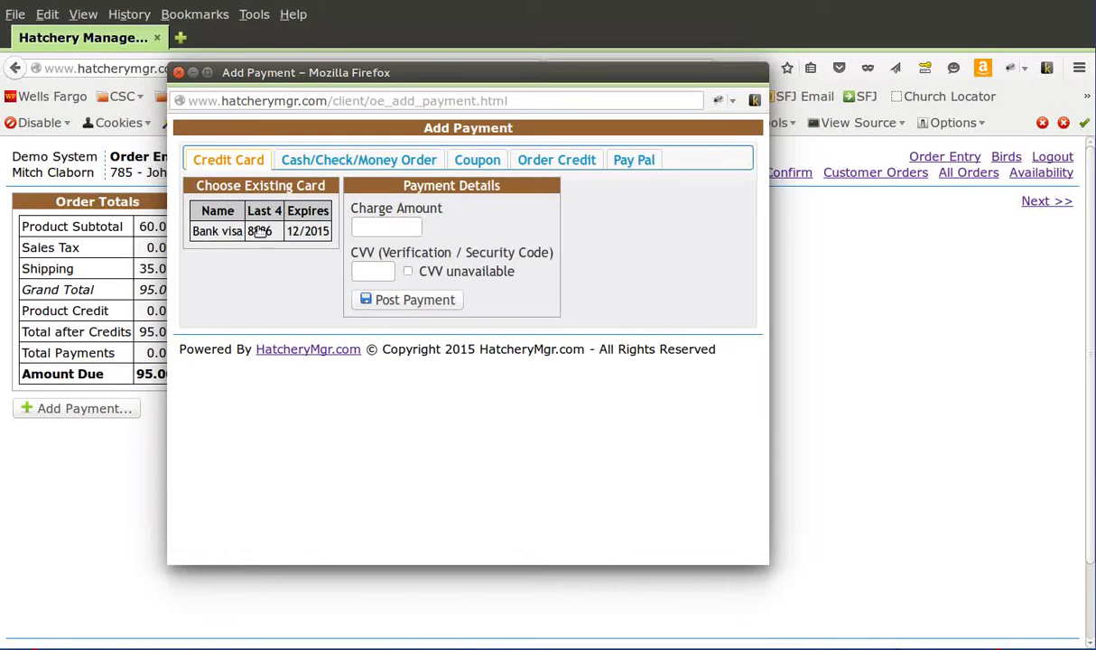
# Charge 95 to the saved Bank visa card with its security code and post it
pyautogui.click(225, 236)
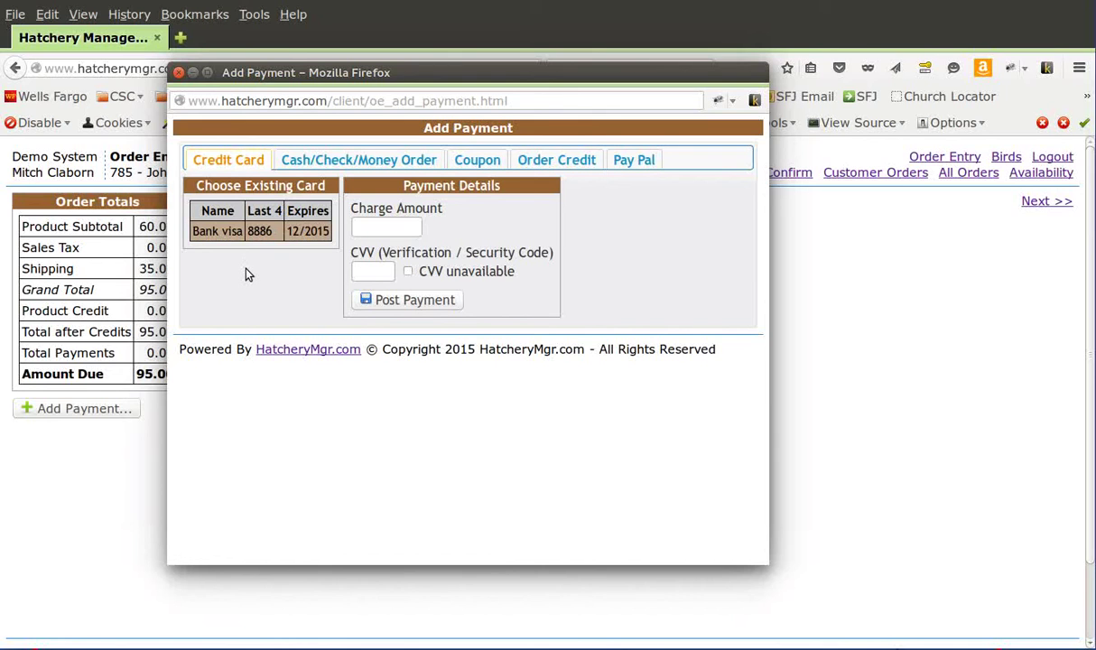
pyautogui.click(404, 224)
pyautogui.write('95')
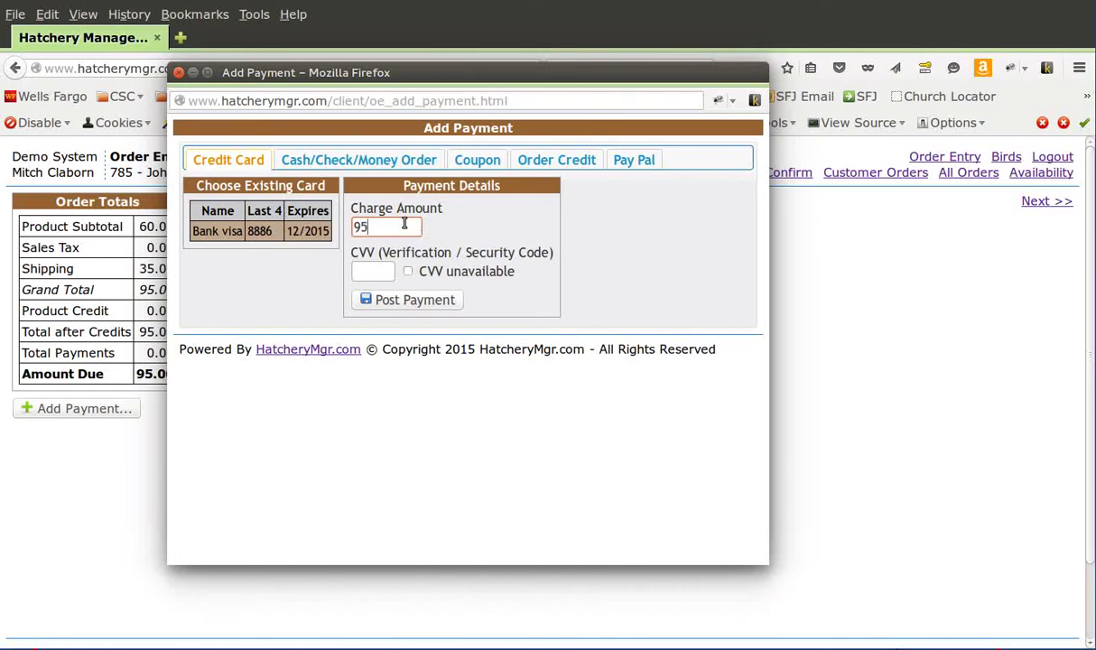
pyautogui.press('Tab')
pyautogui.write('123')
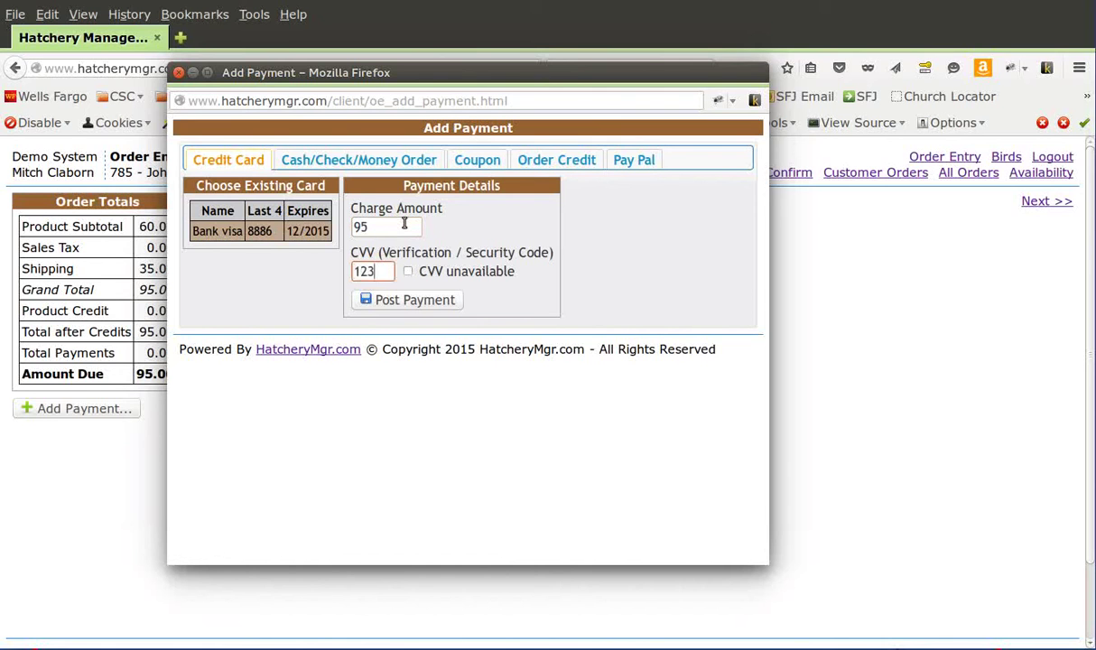
pyautogui.click(435, 302)
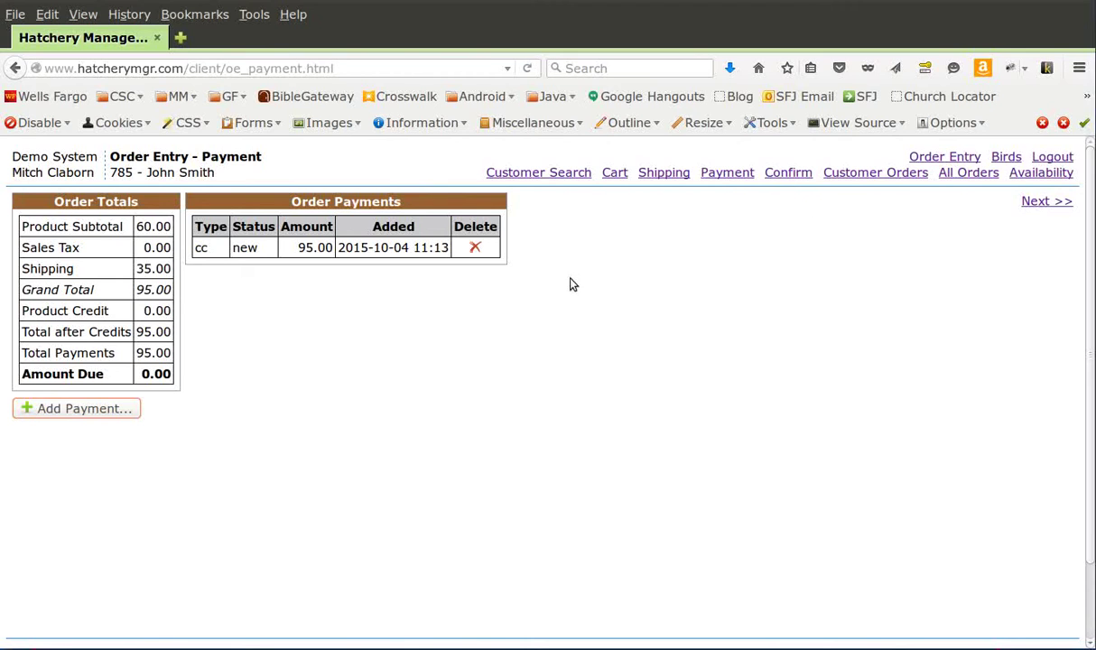
# Delete the card payment, proceed to order confirmation, and enter the PO number
pyautogui.click(475, 248)
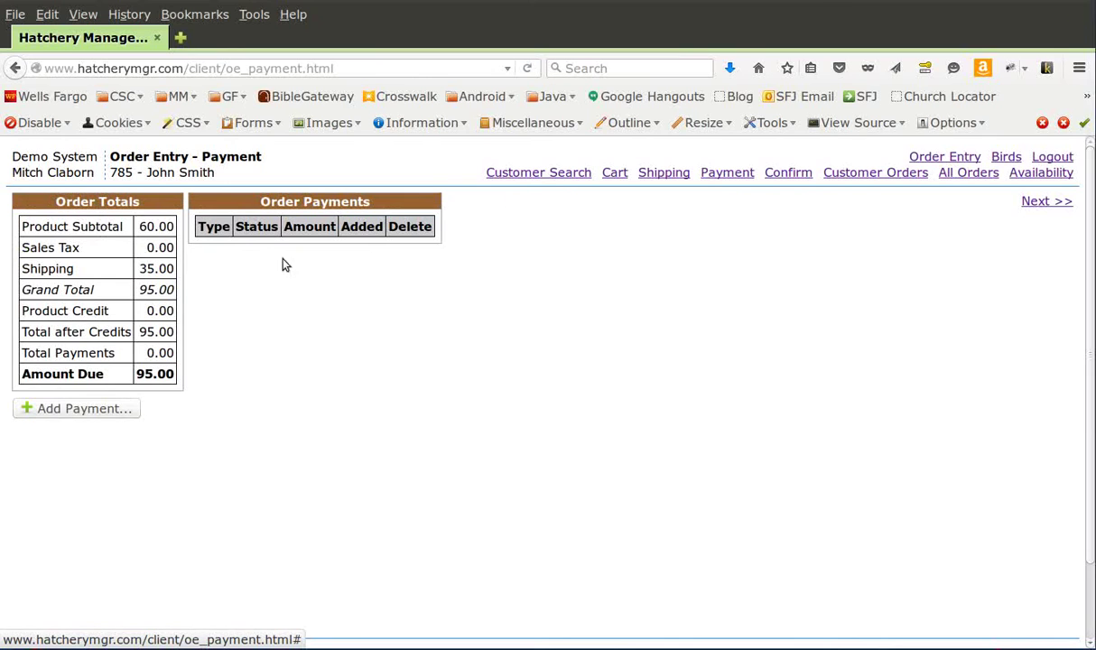
pyautogui.click(1036, 204)
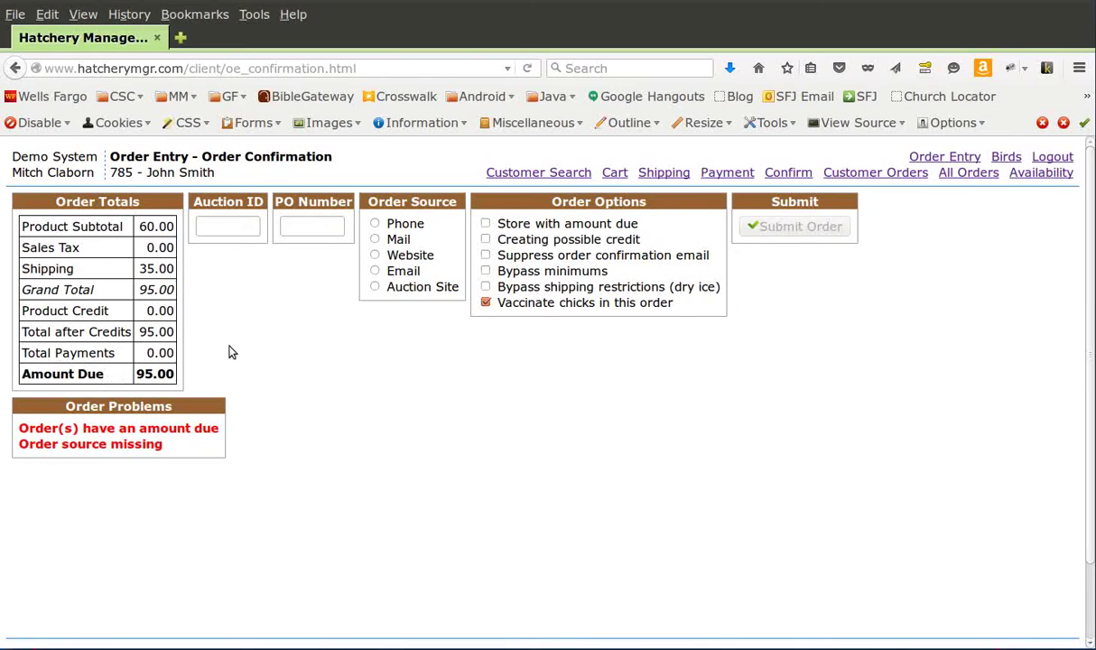
pyautogui.click(332, 225)
pyautogui.write('PO 1')
pyautogui.write('23')
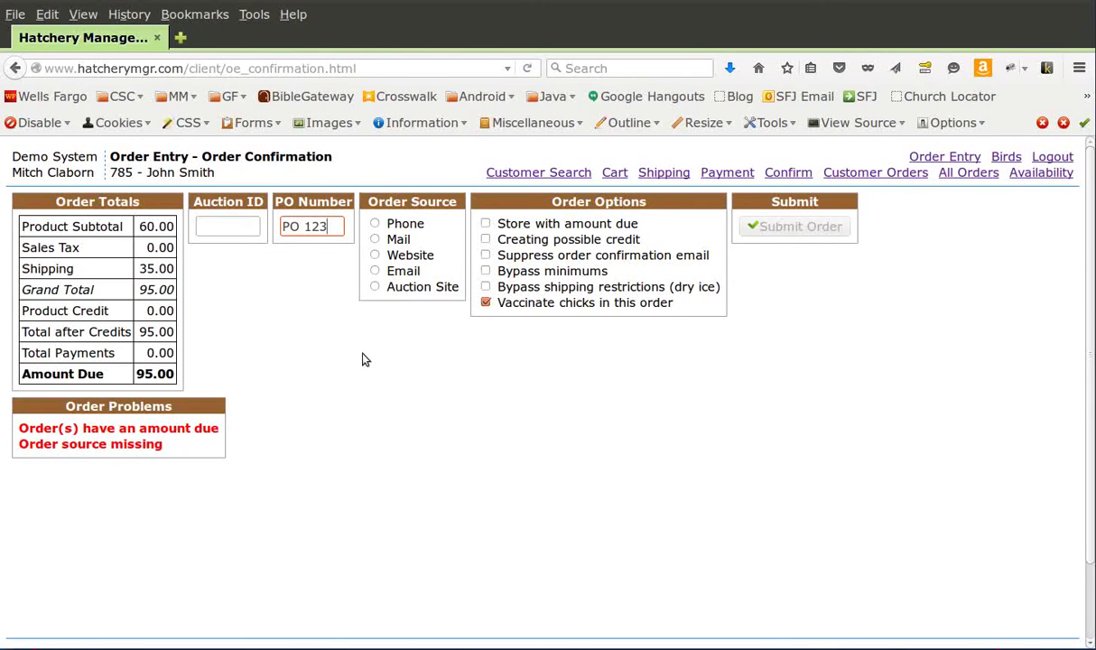
# Enable 'Store with amount due' and set the order source to Phone
pyautogui.click(530, 226)
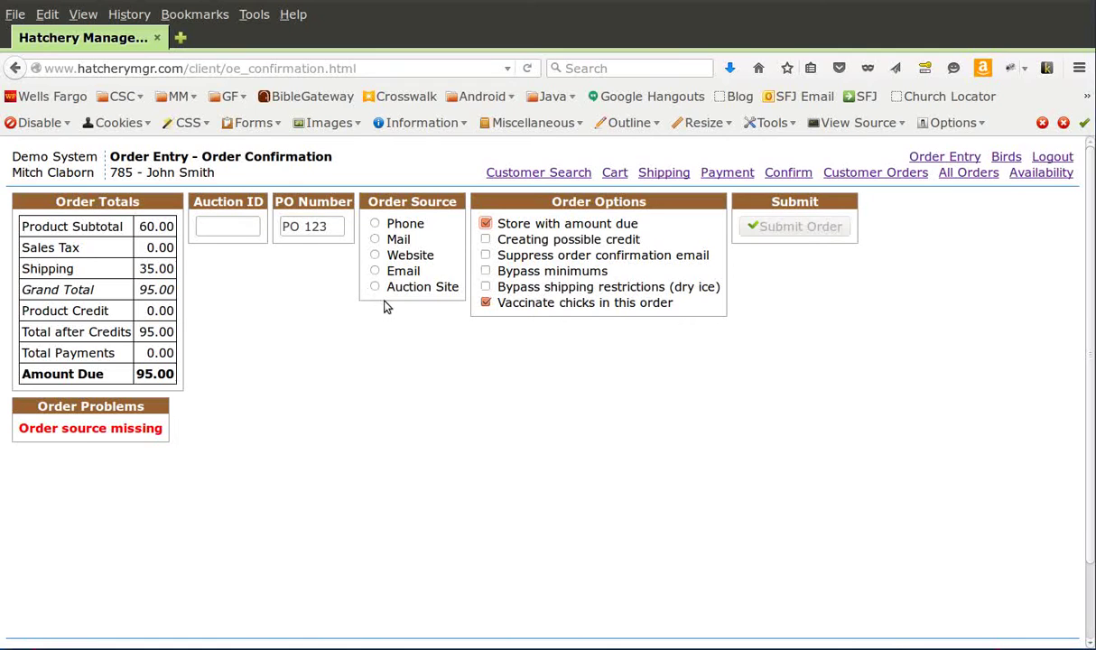
pyautogui.click(406, 226)
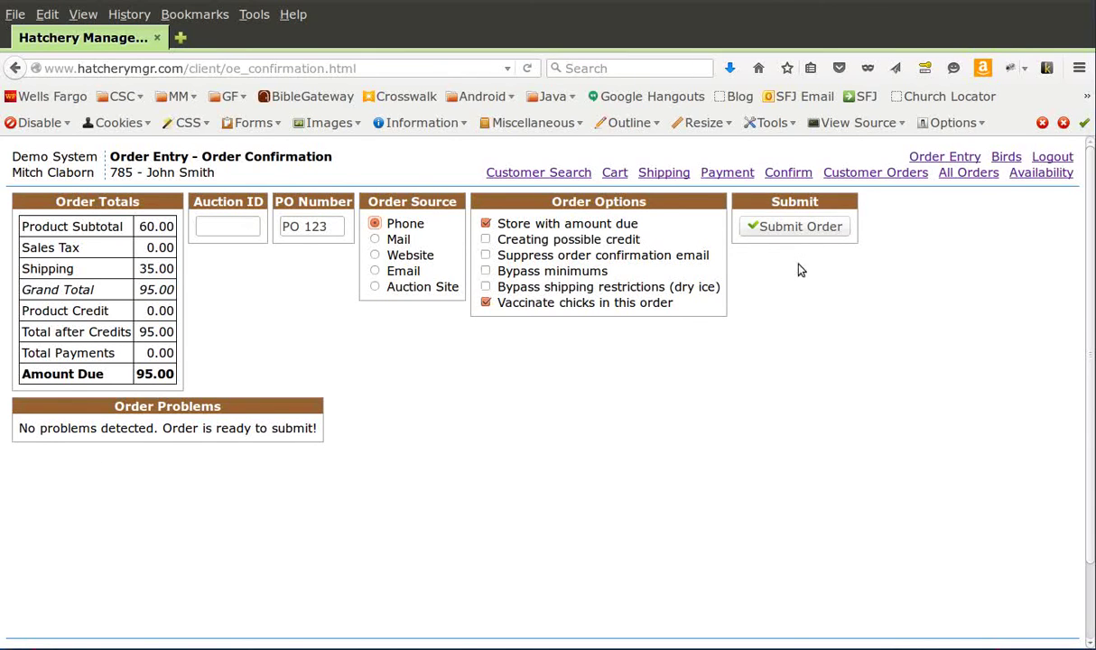
# Submit the 12 Barred Rock chick order so it appears as order 604 in All Orders
pyautogui.click(797, 229)
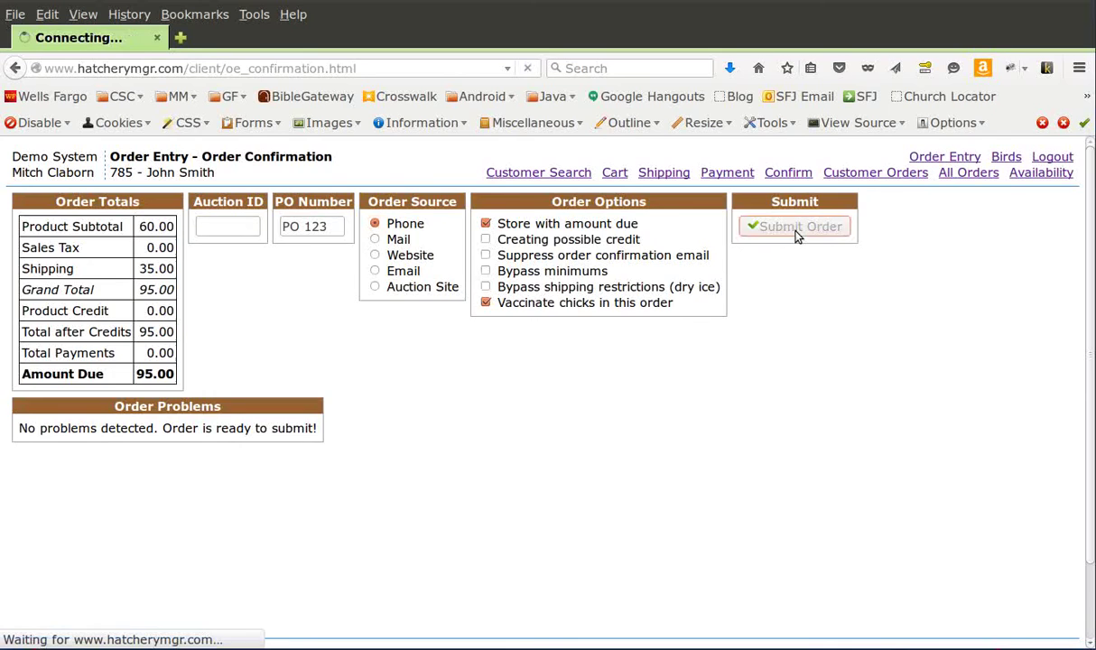